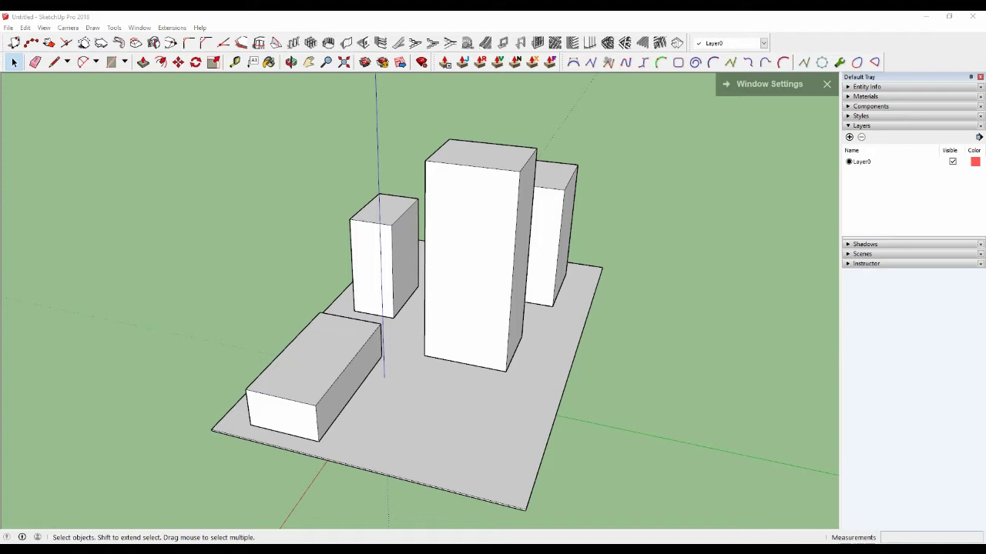
Frame the four building blocks with the tallest tower toward the front and save the view as the first scene
middle_drag(493, 324, 531, 296)
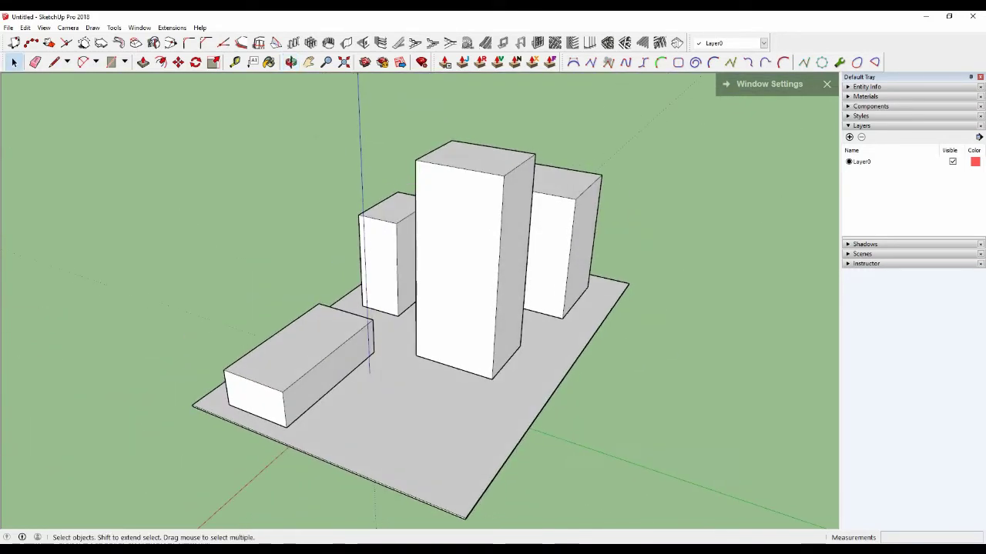
scroll(608, 285, up, 2)
middle_drag(608, 284, 470, 308)
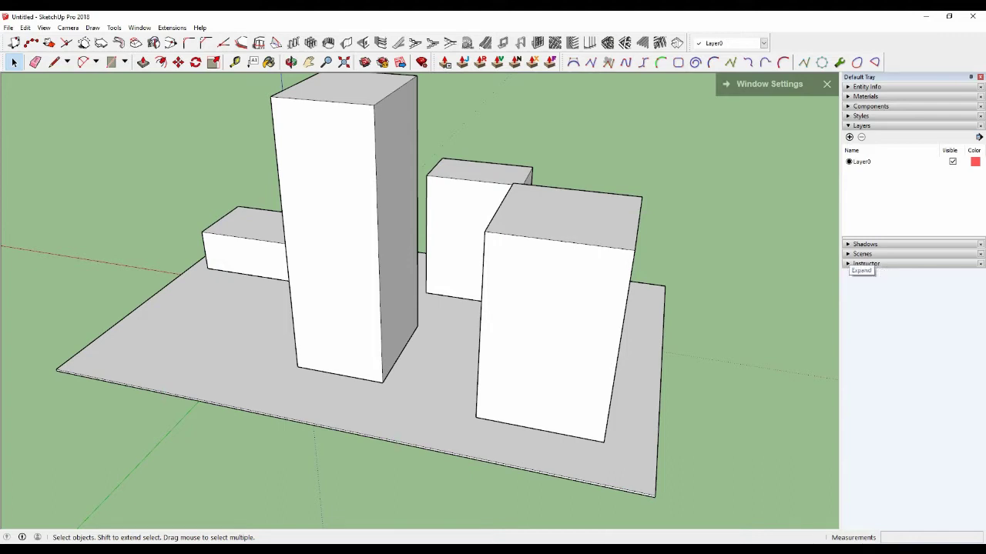
click(859, 253)
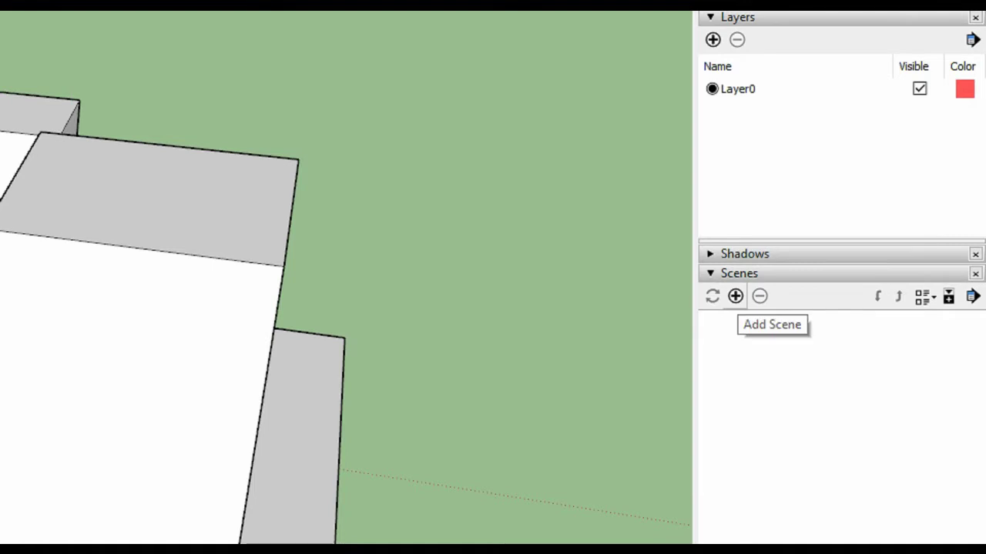
click(736, 295)
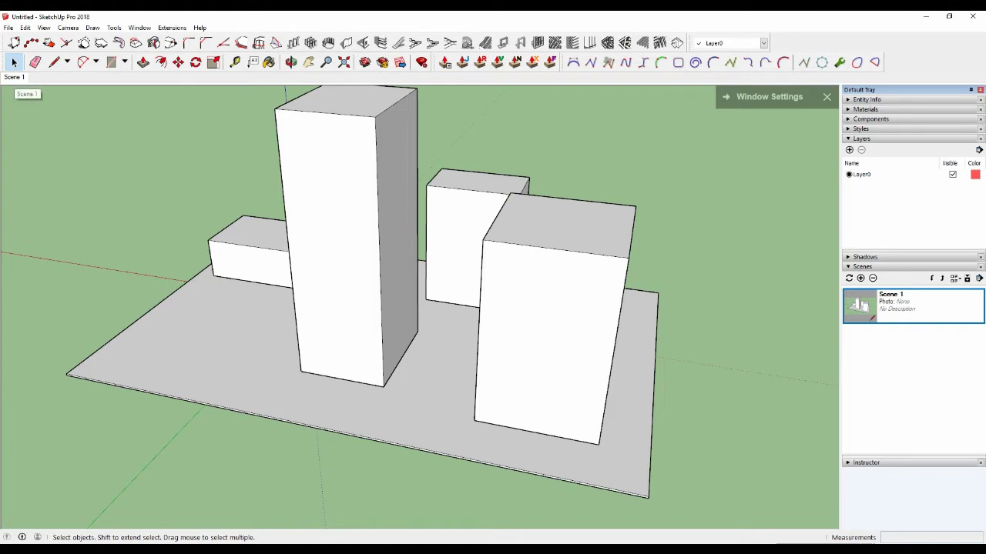
Add two more scenes: one viewing the blocks from a corner, one looking down steeply with the two low blocks in front
middle_drag(493, 308, 23, 304)
middle_drag(308, 308, 493, 347)
middle_drag(370, 324, 654, 285)
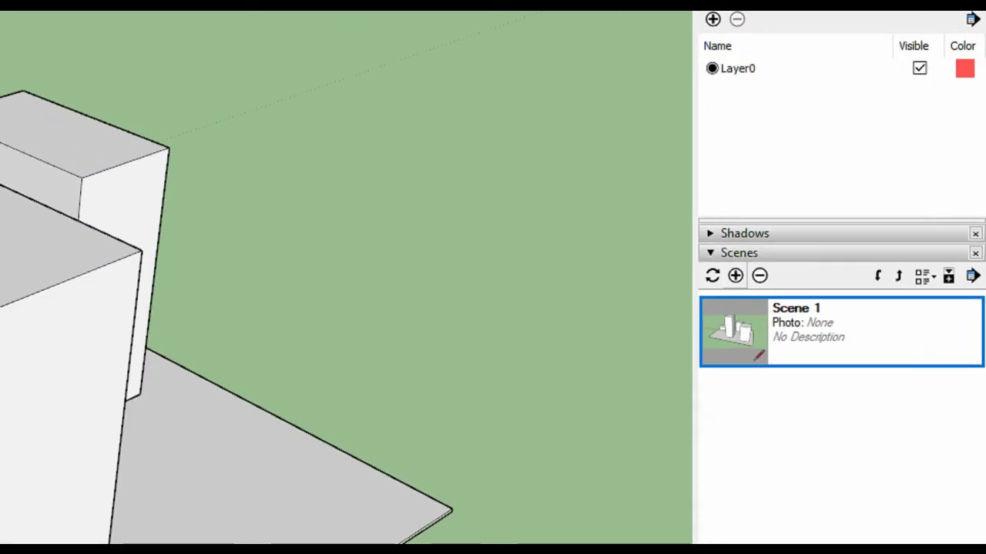
click(860, 278)
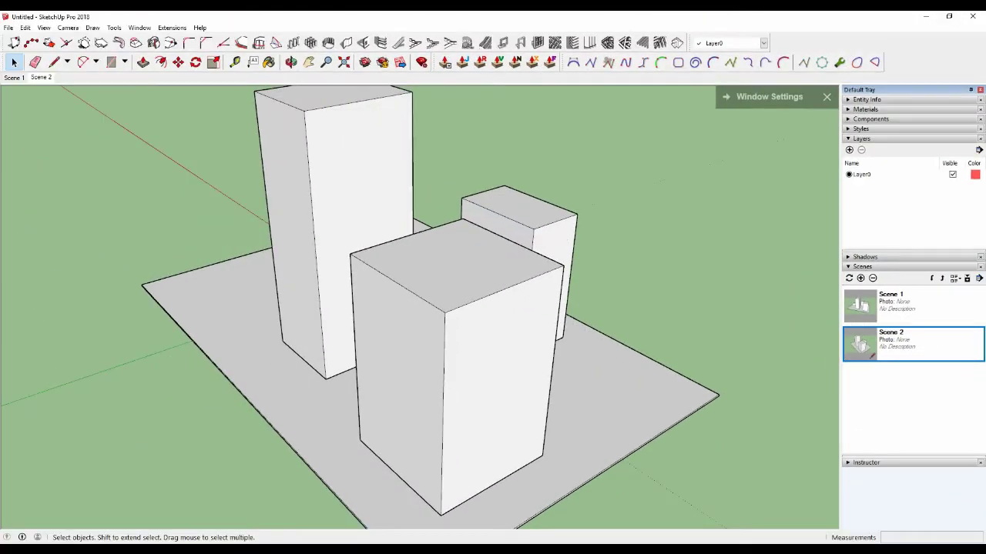
middle_drag(493, 323, 356, 395)
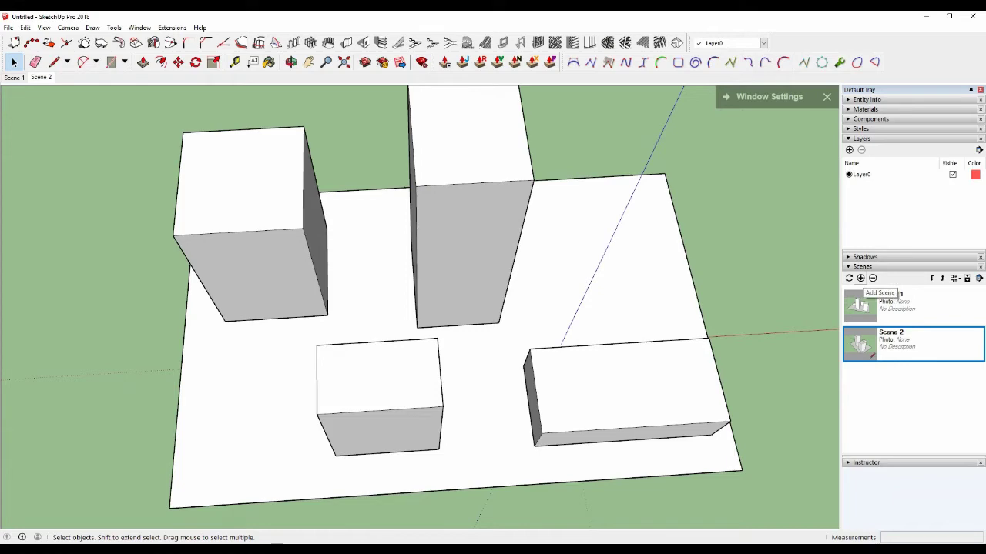
click(860, 278)
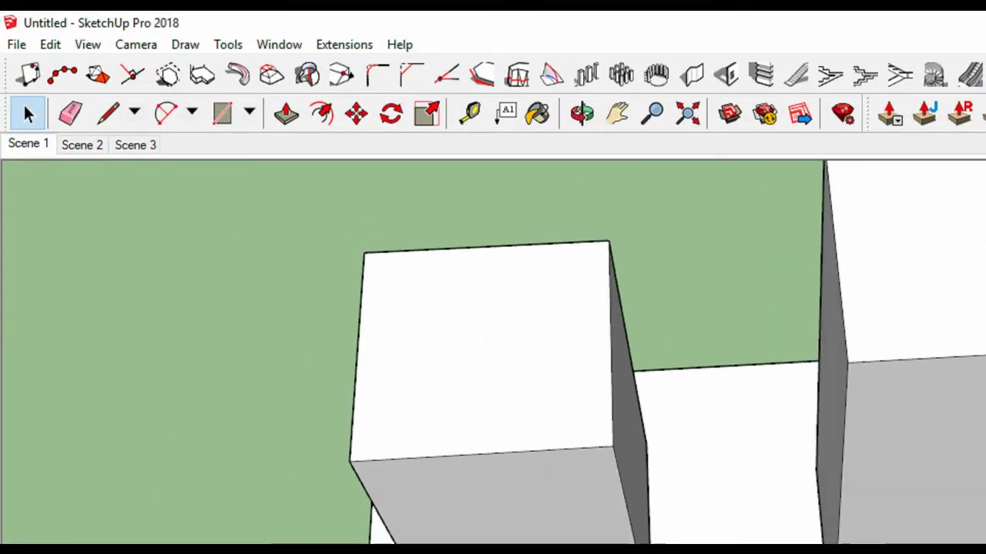
Switch through Scene 1, Scene 2 and Scene 3 to compare their saved views
click(28, 145)
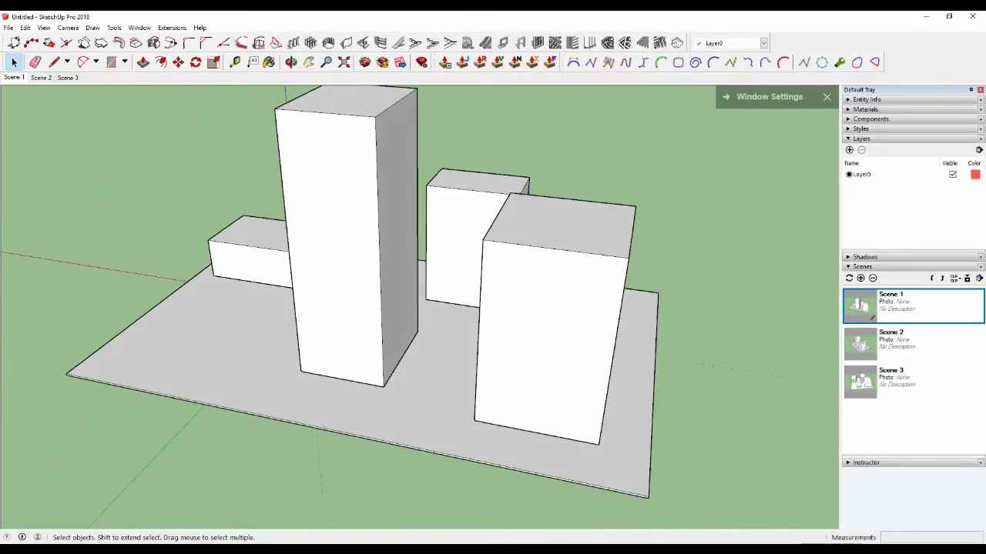
click(41, 77)
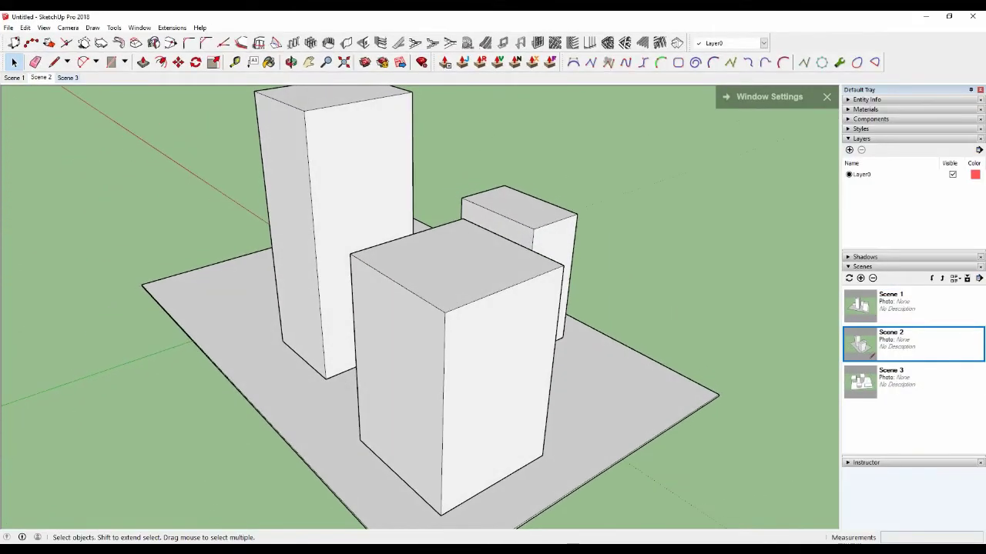
click(67, 78)
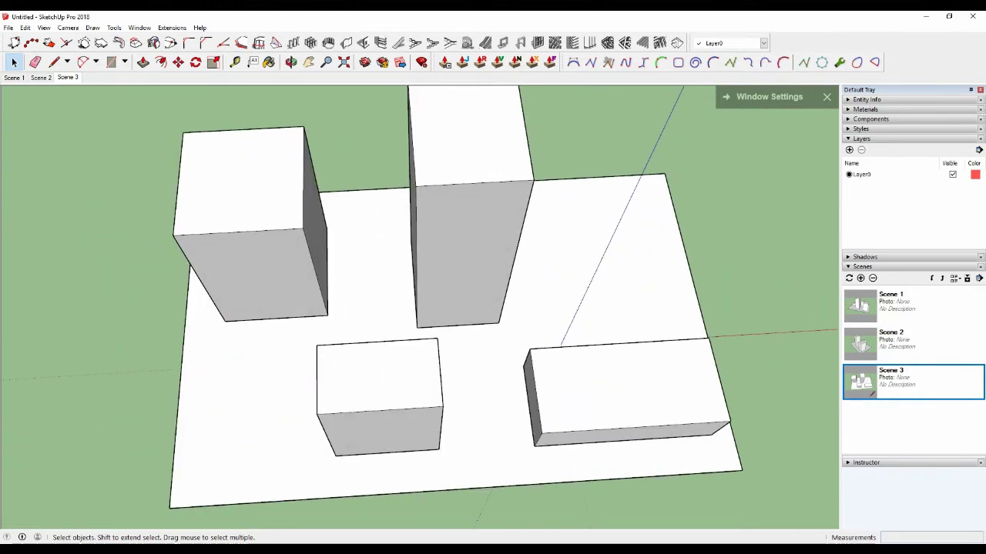
Push the top face of the small block beside the long low building down by about 23' 5"
mouse_move(419, 308)
middle_down()
mouse_move(516, 331)
mouse_move(497, 289)
mouse_move(436, 254)
middle_up()
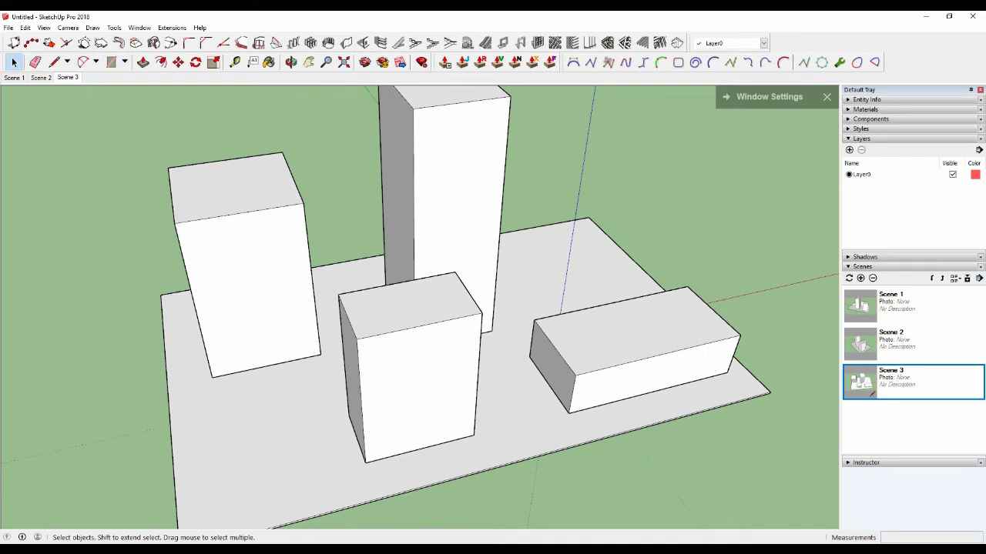
click(416, 370)
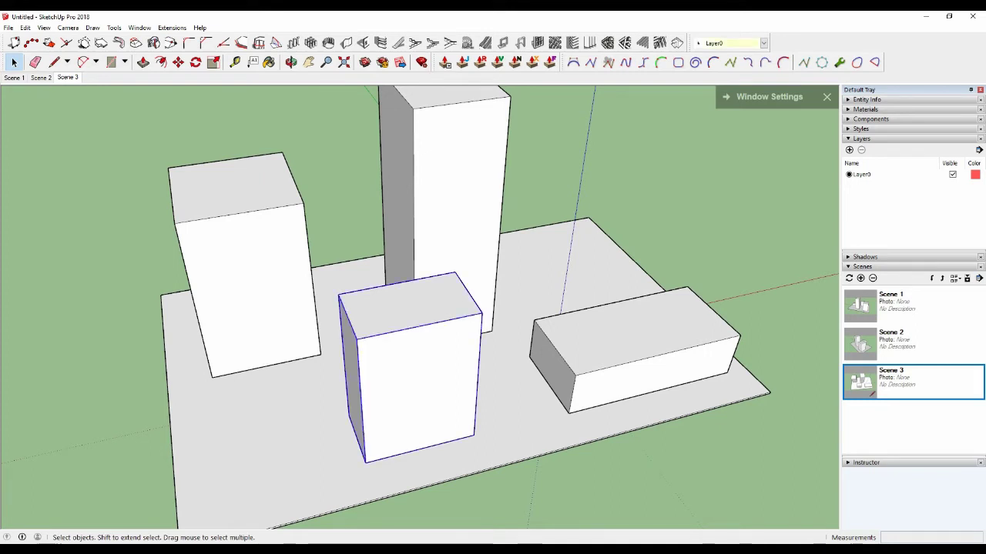
double_click(410, 305)
click(409, 305)
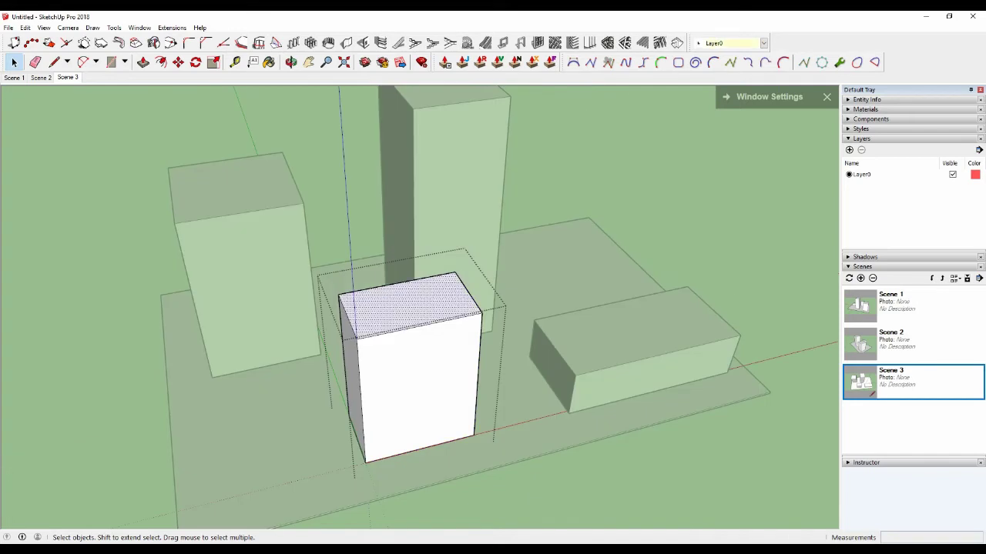
key(p)
click(396, 310)
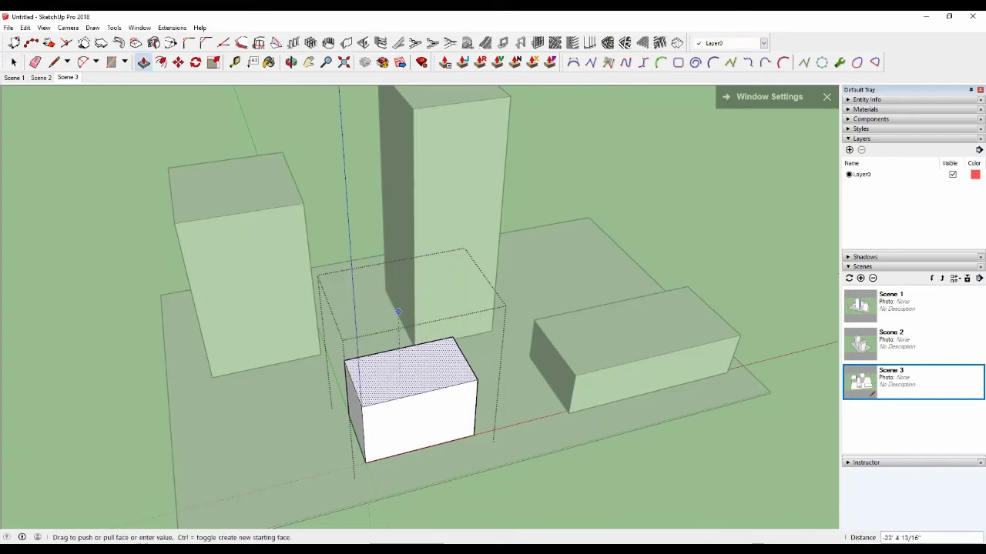
click(399, 316)
key(space)
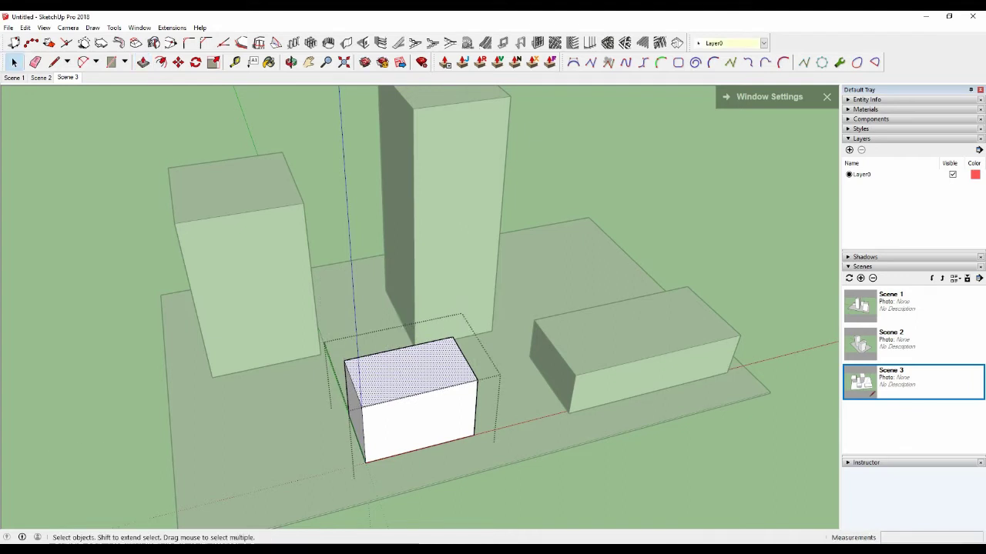
key(Escape)
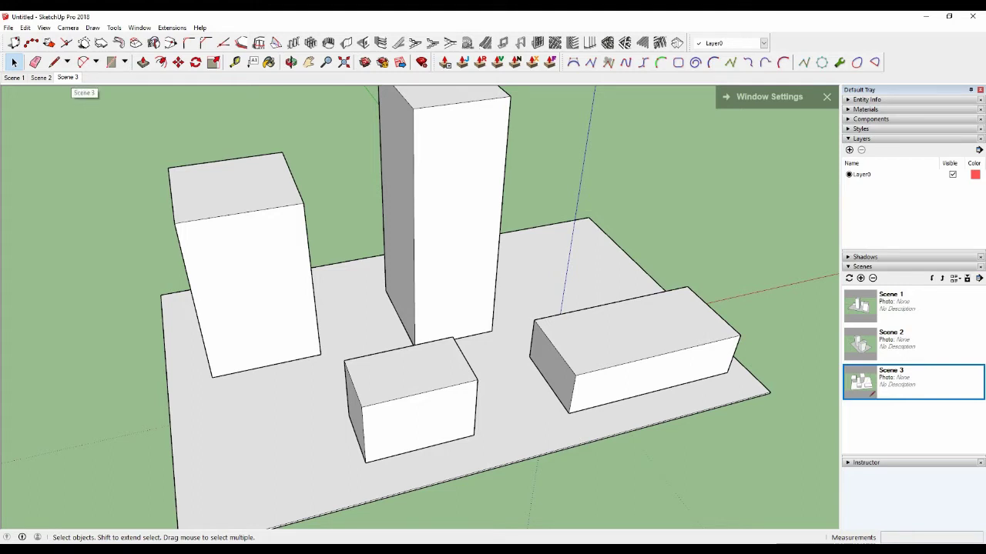
Update Scene 2 with the current camera view and check it by switching through all three scenes
right_click(67, 77)
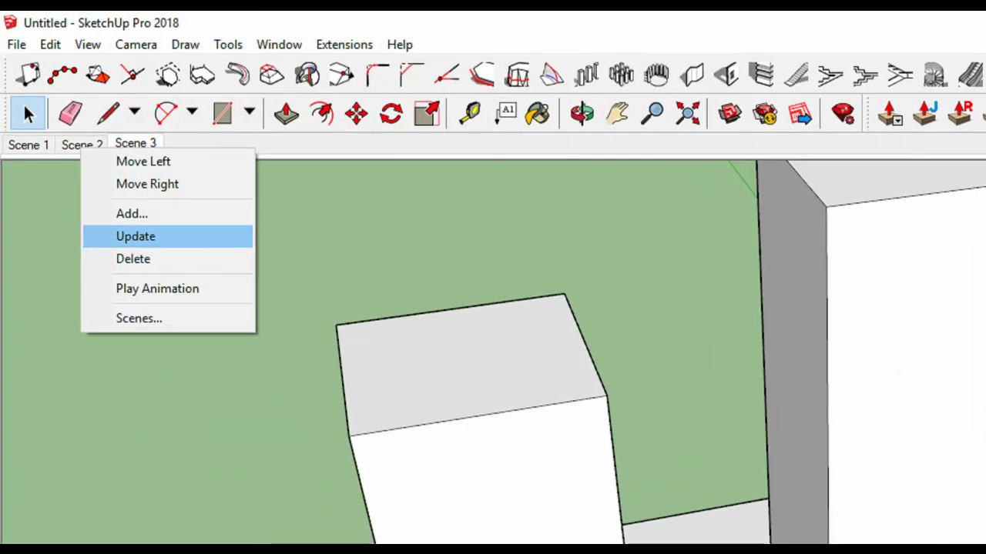
click(68, 123)
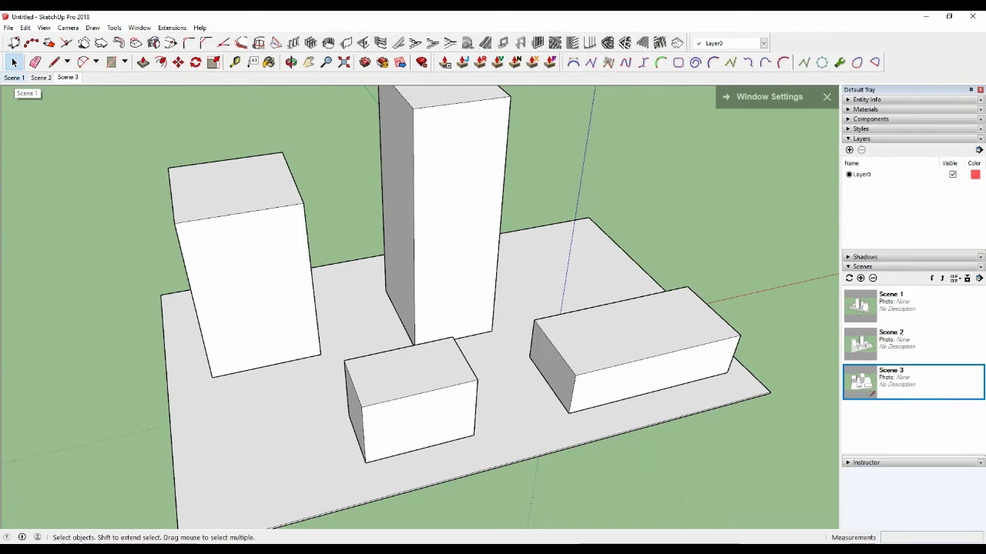
click(13, 77)
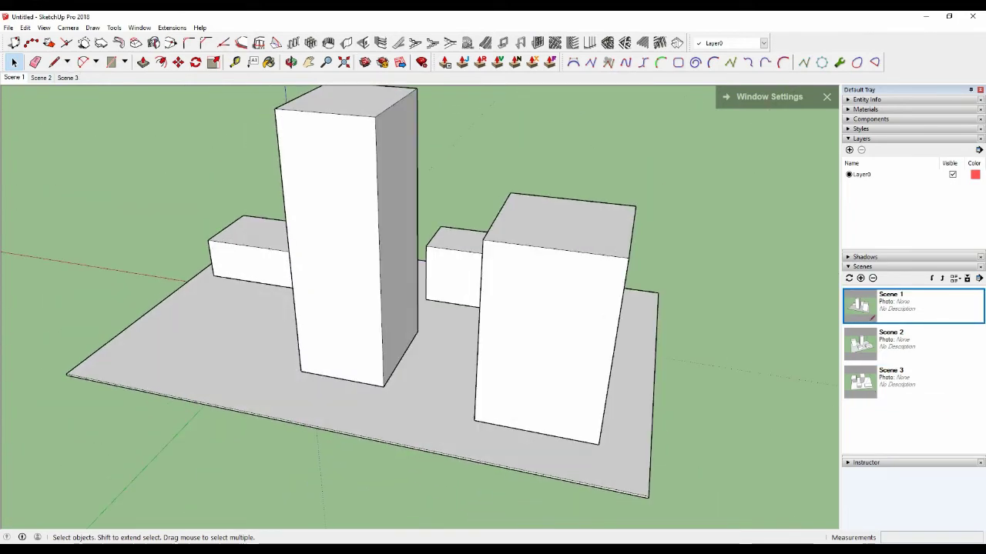
click(41, 77)
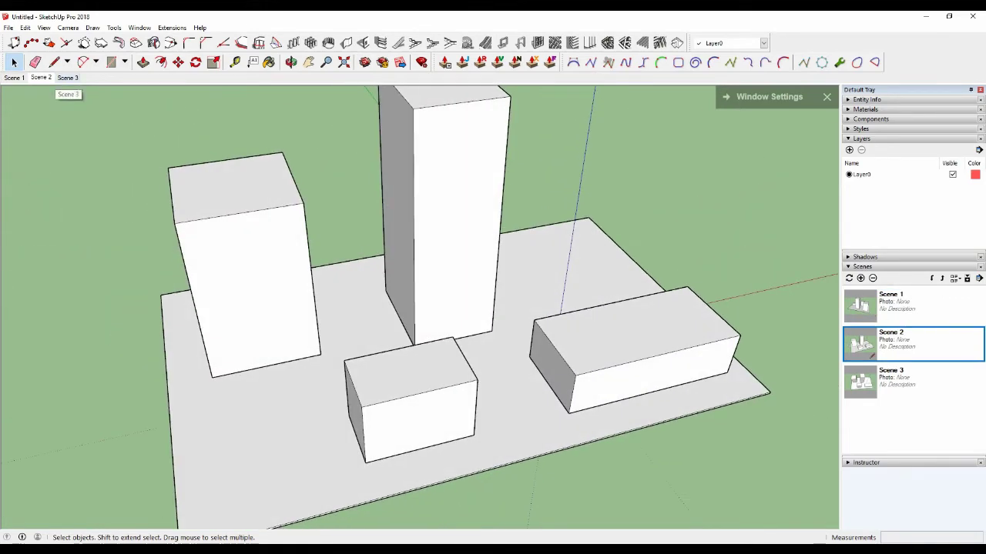
click(67, 78)
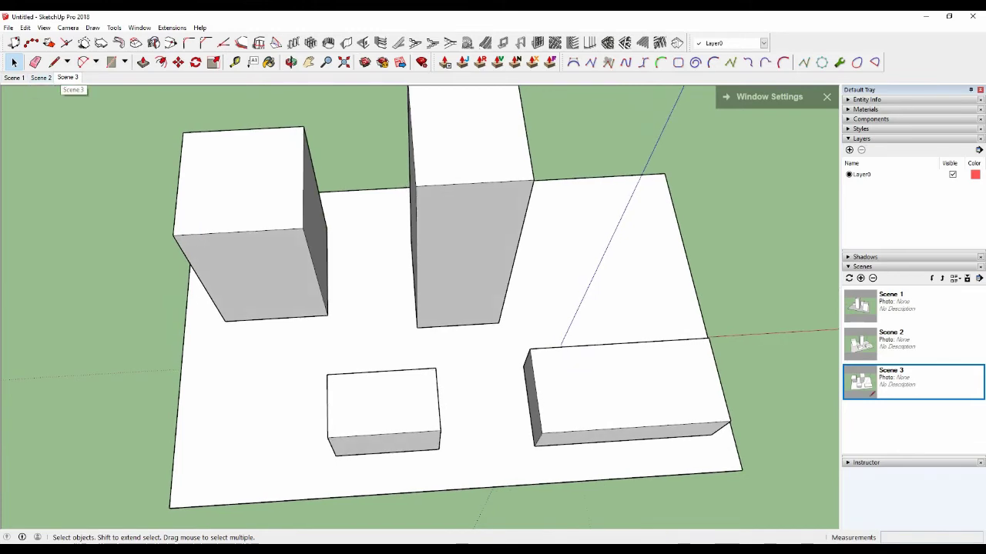
Delete Scene 3 and Scene 1, confirming each removal
middle_drag(385, 308, 439, 262)
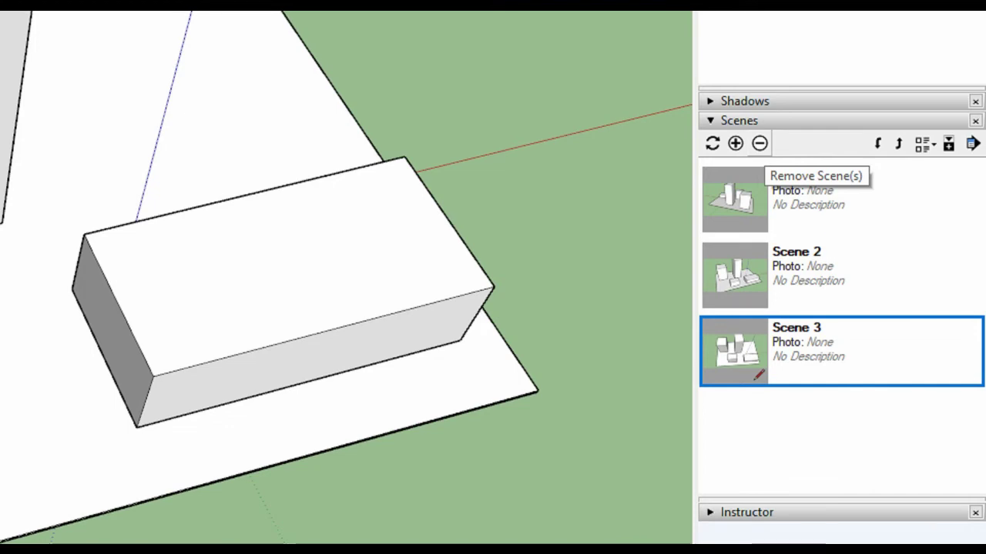
click(759, 140)
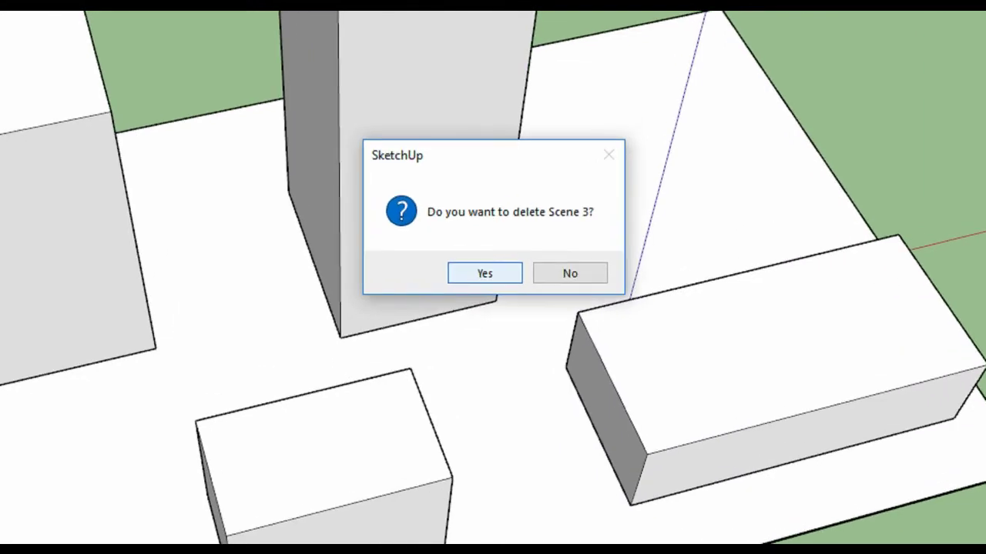
key(Return)
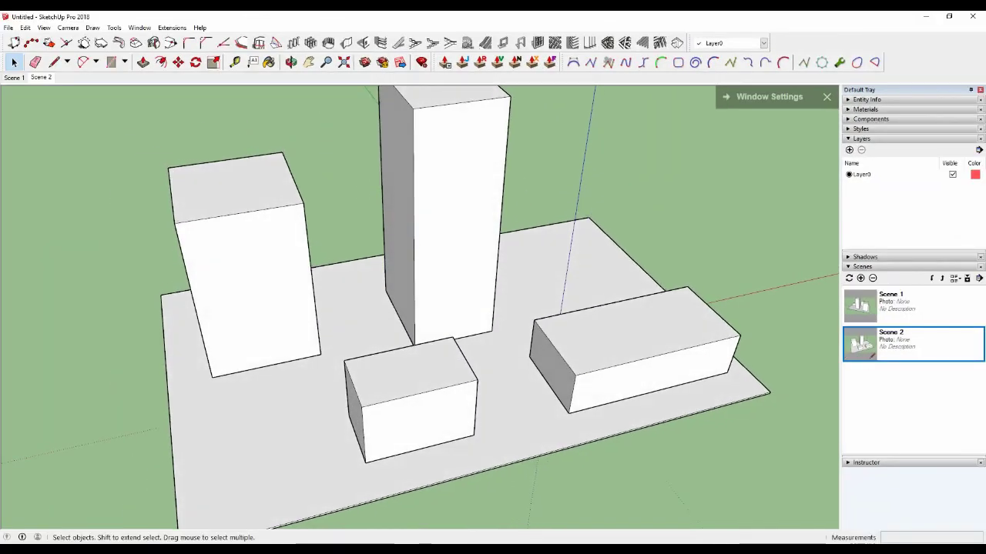
click(859, 308)
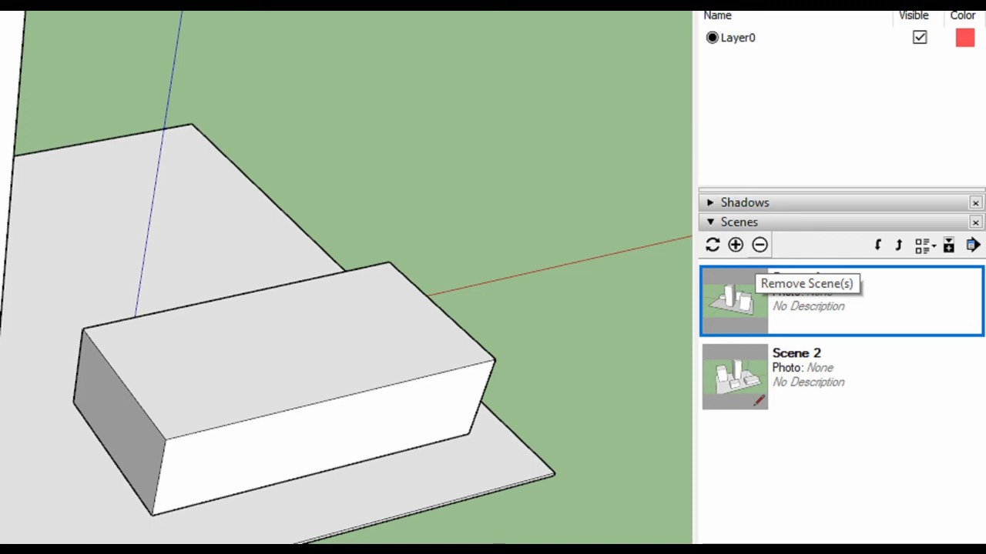
click(760, 245)
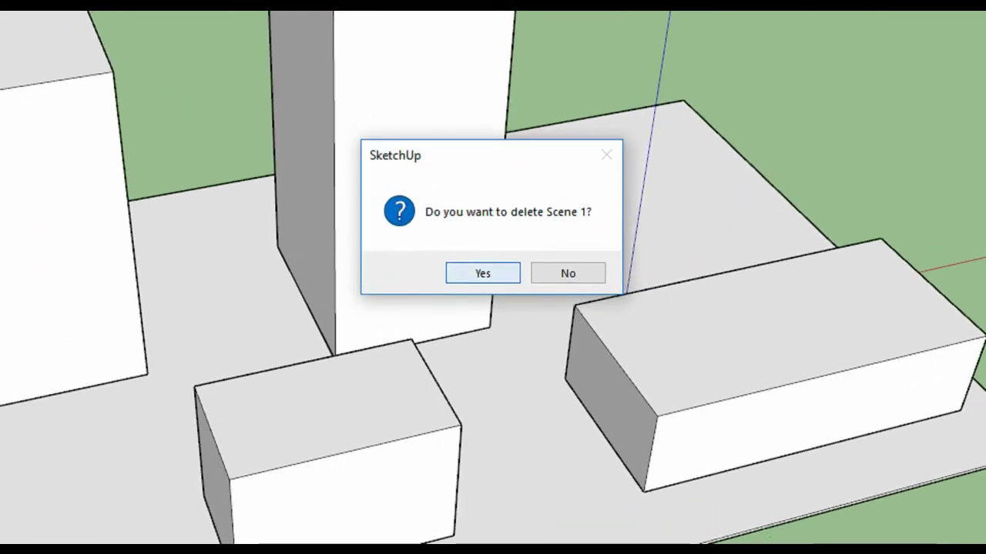
click(486, 294)
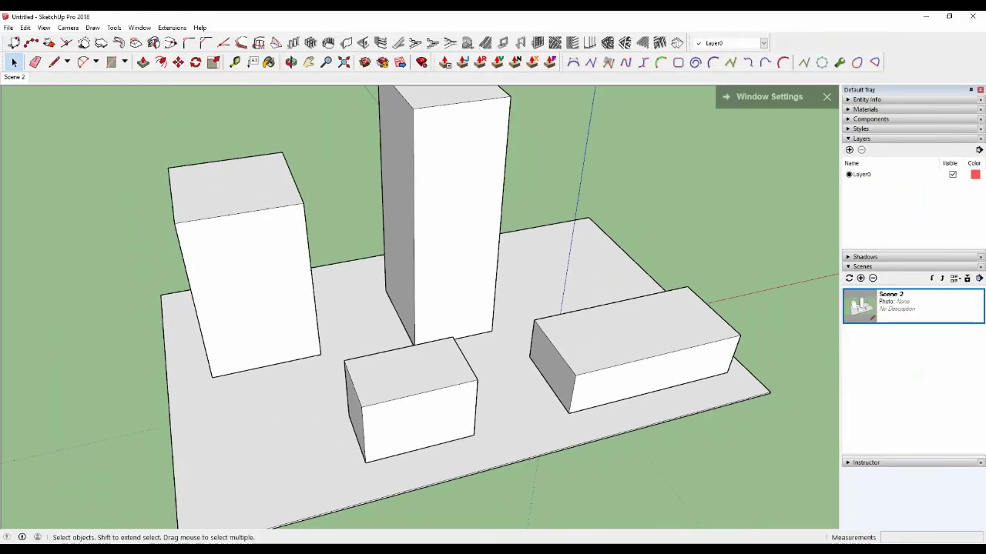
middle_drag(585, 338, 473, 308)
scroll(434, 346, down, 2)
scroll(462, 339, up, 10)
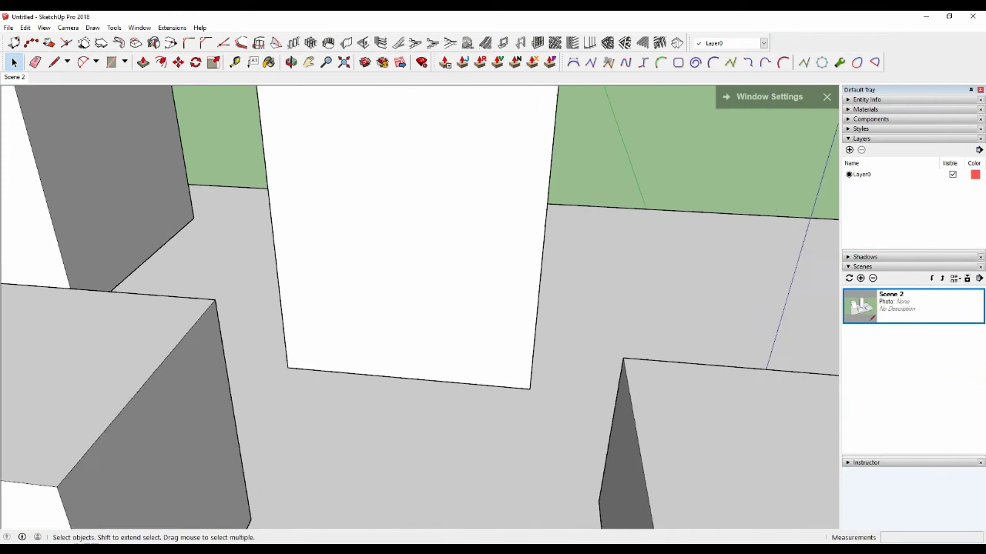
scroll(489, 339, down, 5)
middle_drag(493, 339, 497, 355)
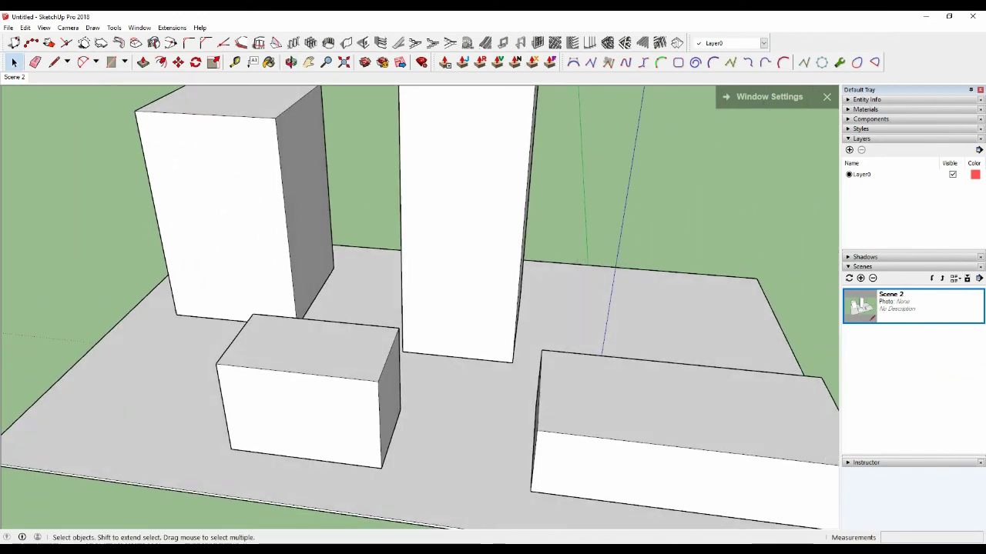